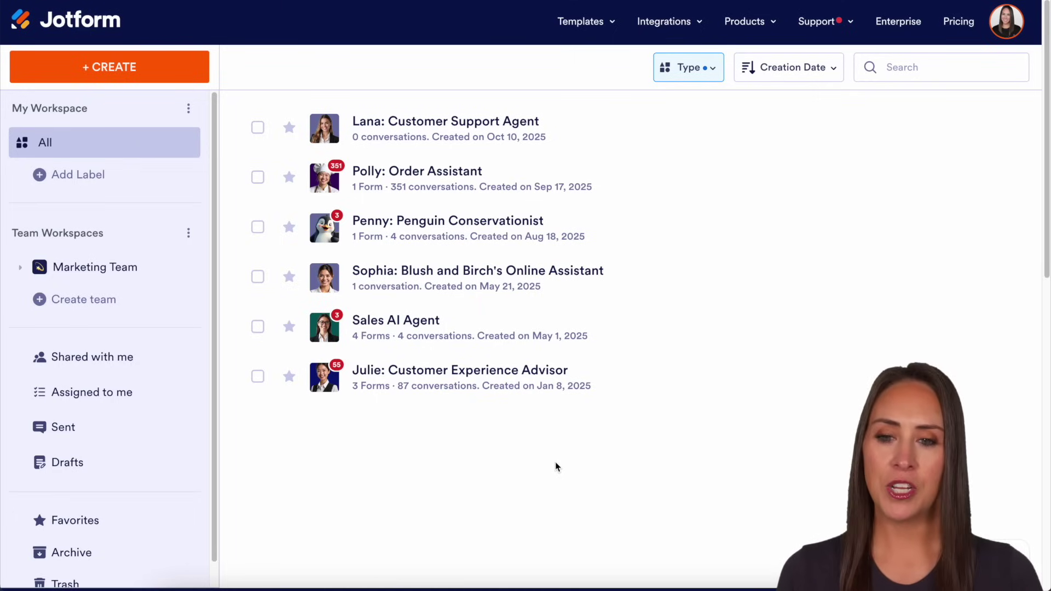
Keep the list filtered to AI Agents and open Lana: Customer Support Agent for editing.
left_click(704, 67)
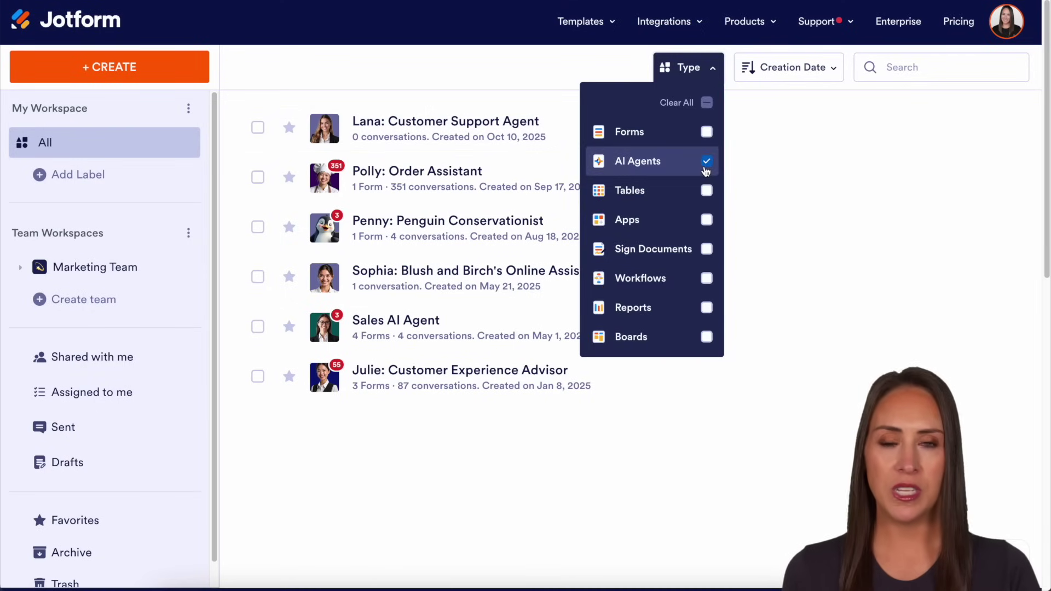
left_click(504, 94)
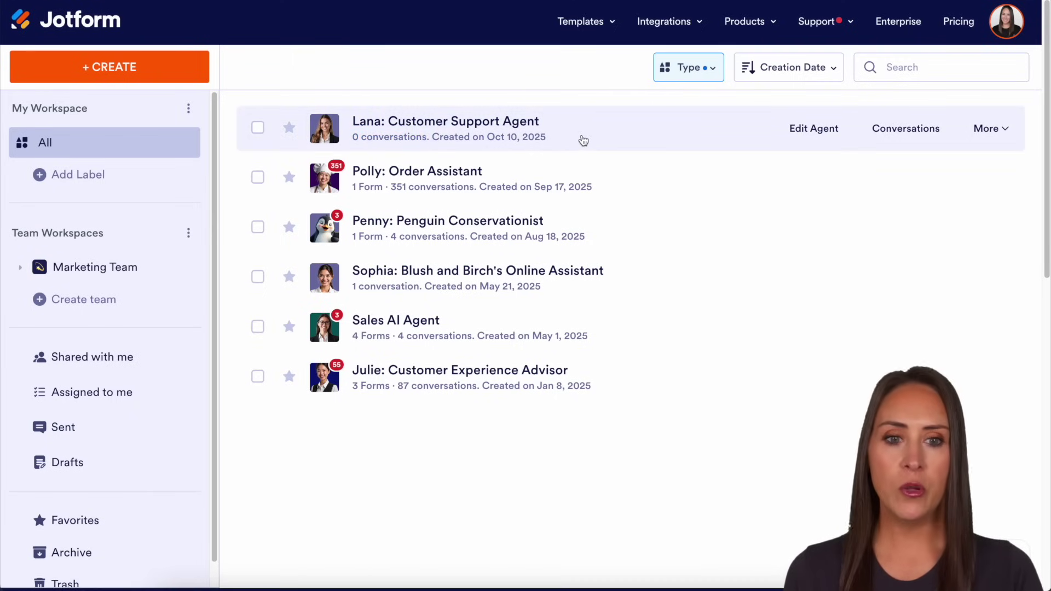
left_click(832, 135)
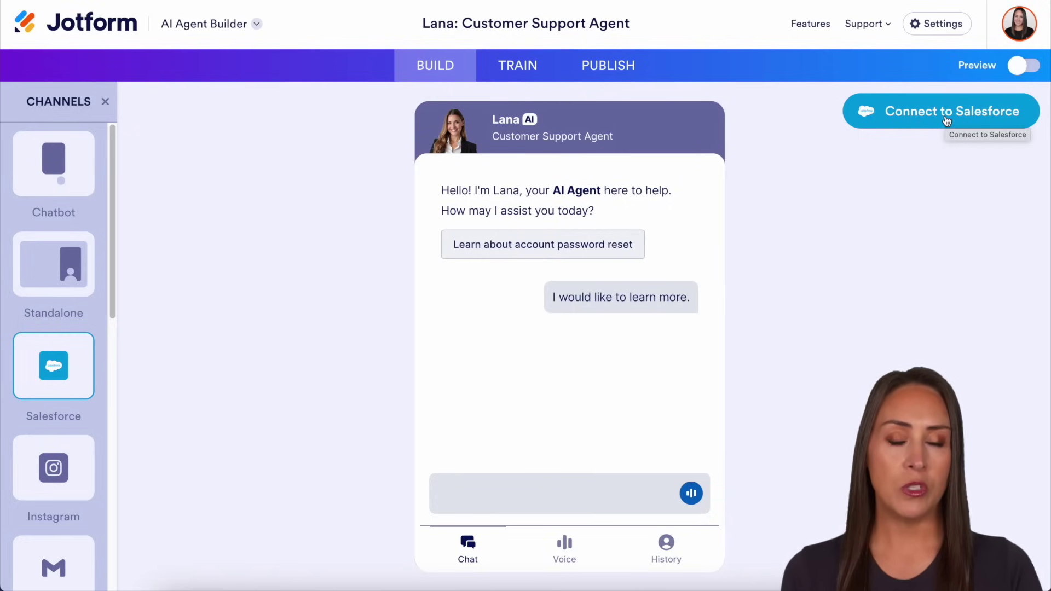
Under Publish, choose Salesforce Agent and connect to the Production Salesforce environment.
left_click(610, 75)
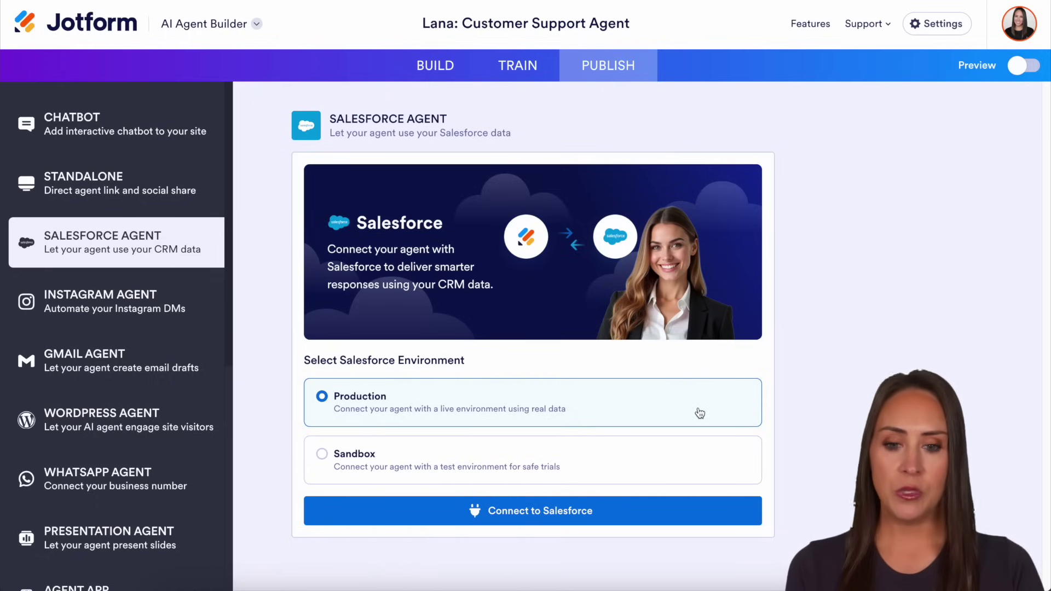
left_click(537, 512)
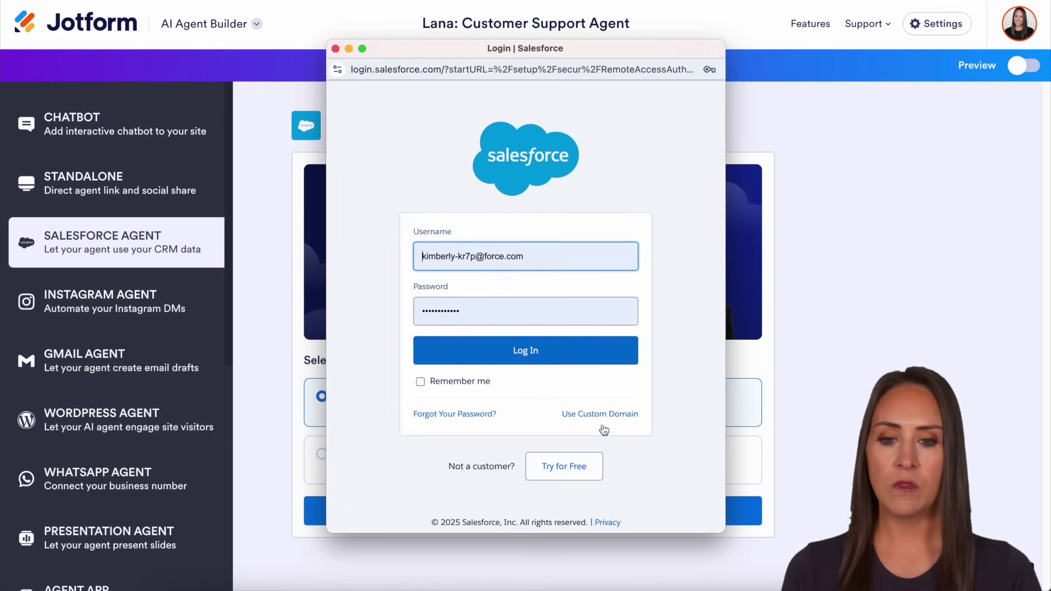
Log in to Salesforce with the autofilled username and password.
left_click(545, 356)
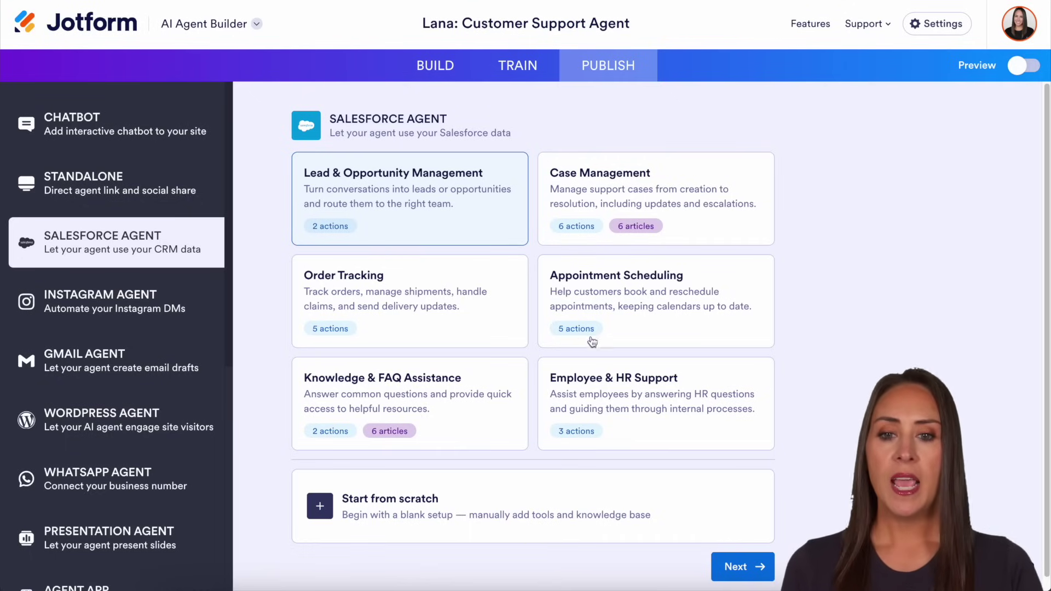
Build the agent from the Case Management template after reviewing its 6 actions and 6 articles.
left_click(586, 233)
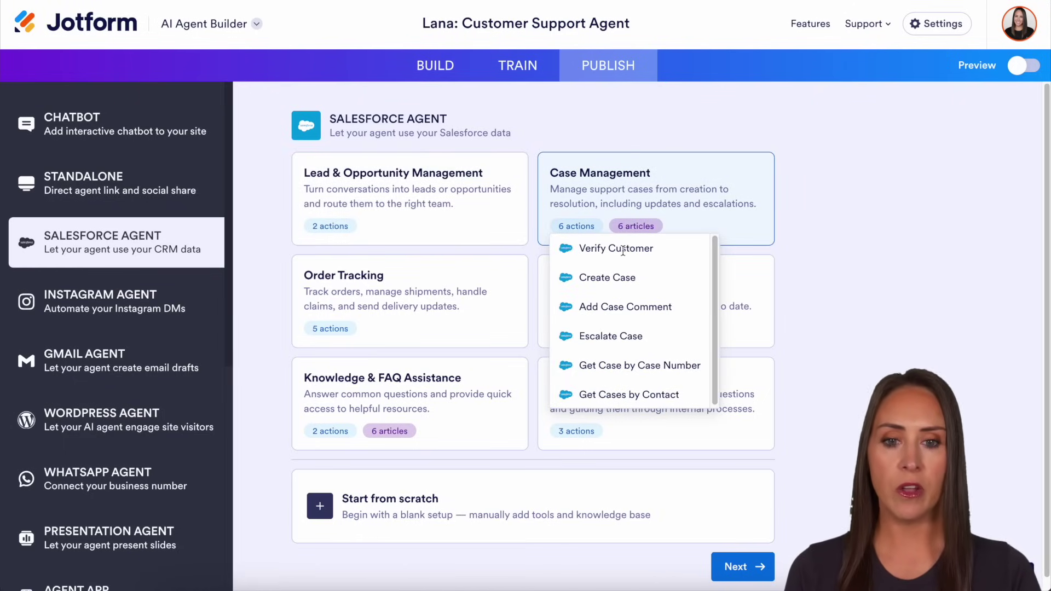
left_click(635, 228)
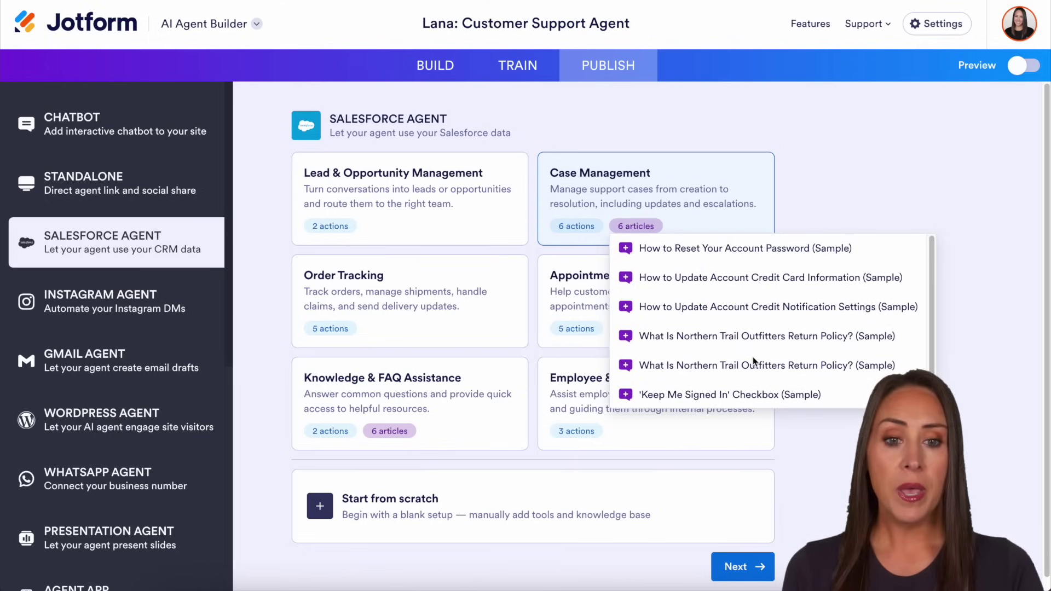
left_click(803, 218)
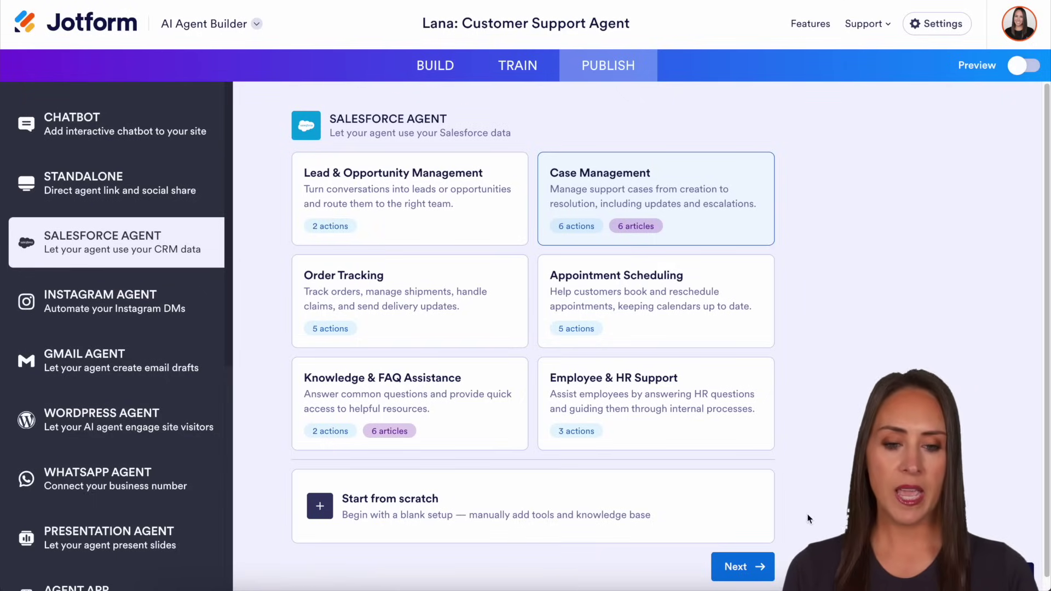
left_click(737, 567)
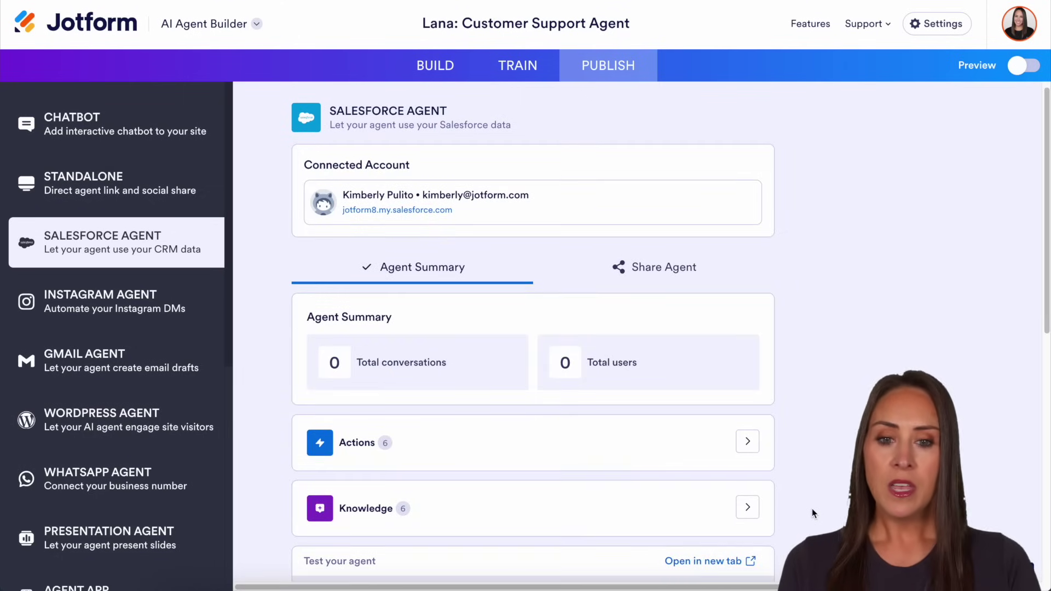
In the Actions list, look over Verify Customer's options, then start a new action.
scroll(813, 509, "down", 2)
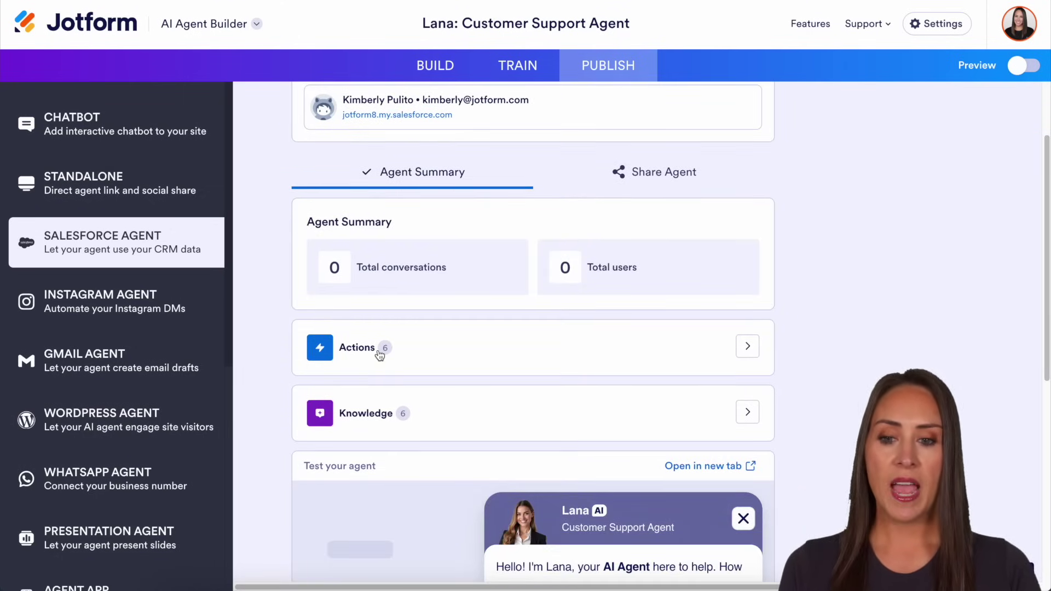
left_click(747, 347)
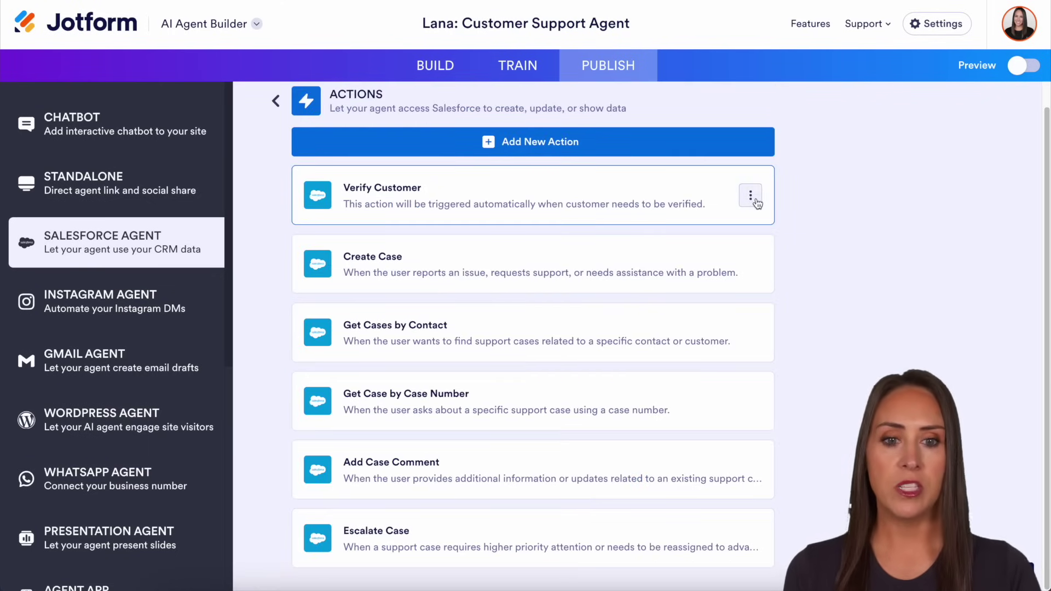
left_click(752, 198)
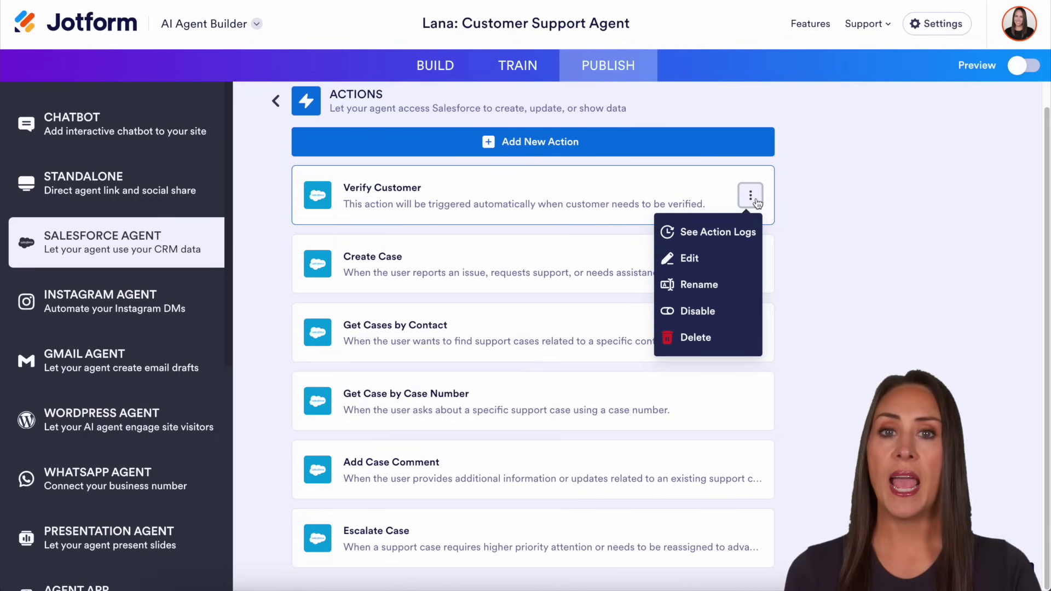
left_click(557, 150)
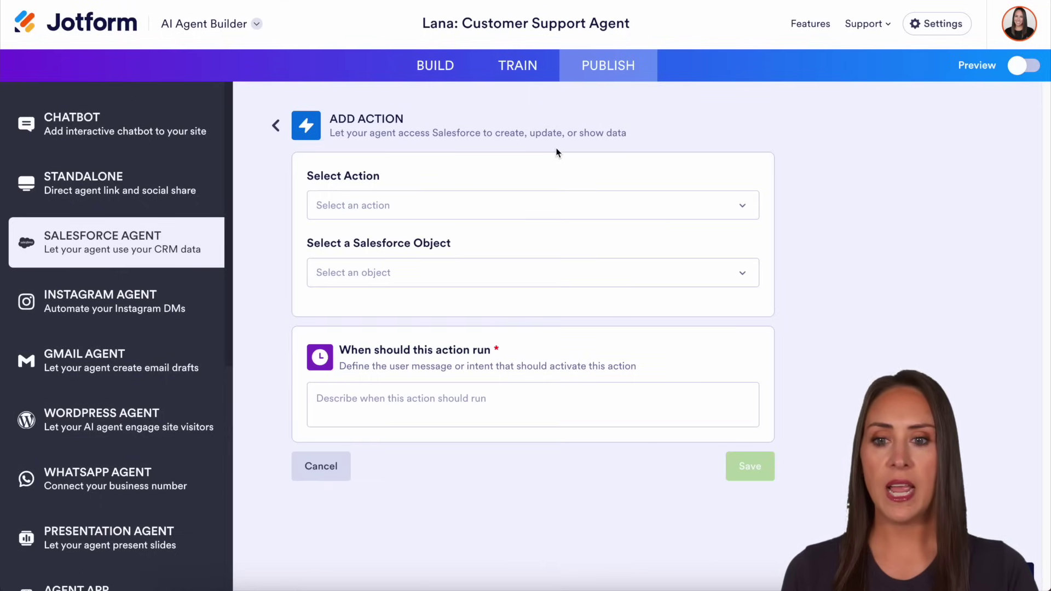
Browse the action type and Salesforce object lists, then back out without saving the action.
left_click(569, 208)
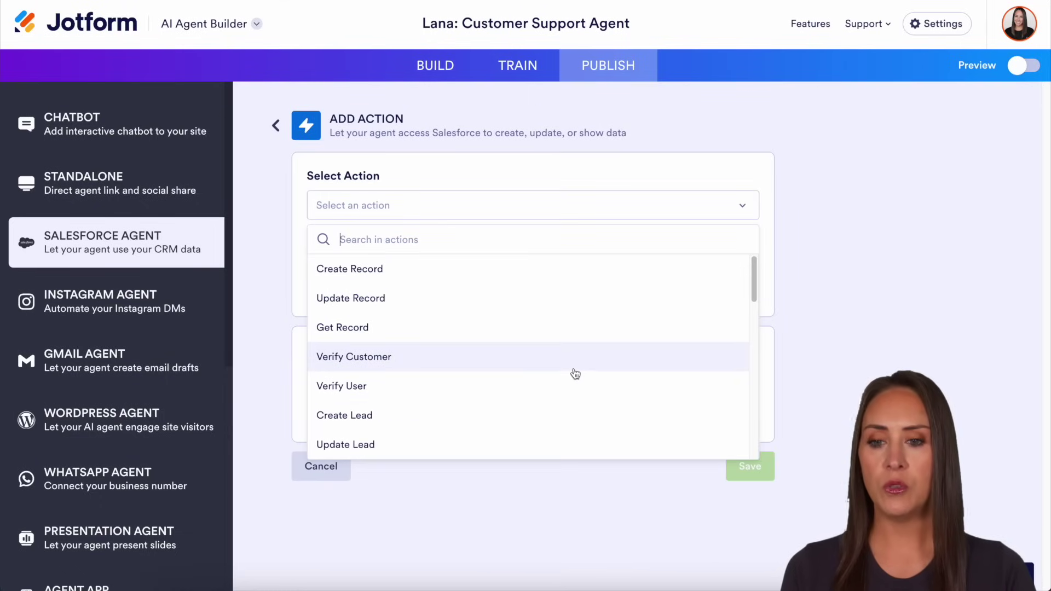
left_click(570, 174)
left_click(567, 281)
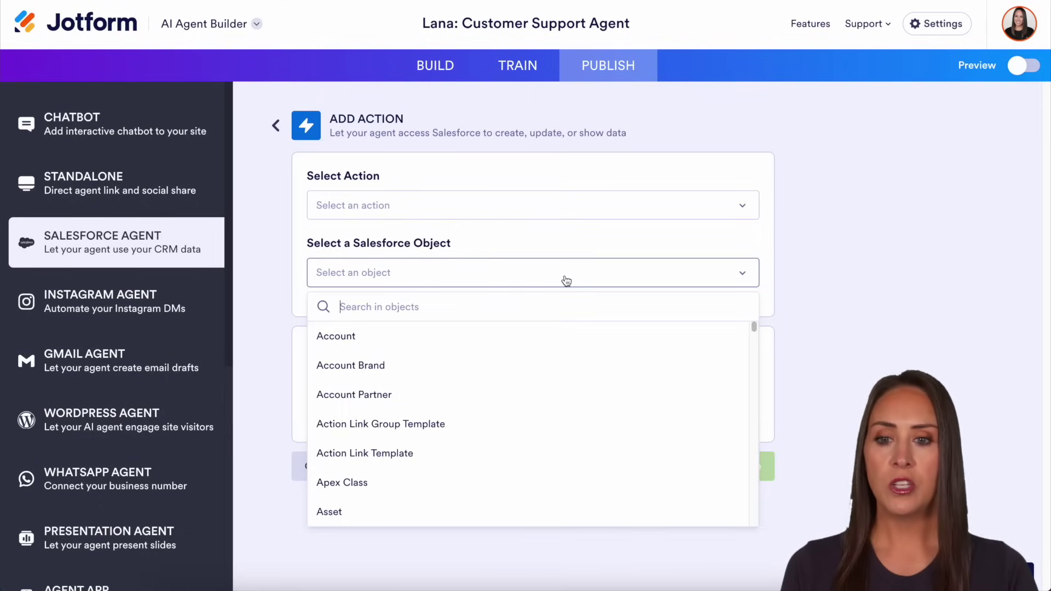
left_click(566, 241)
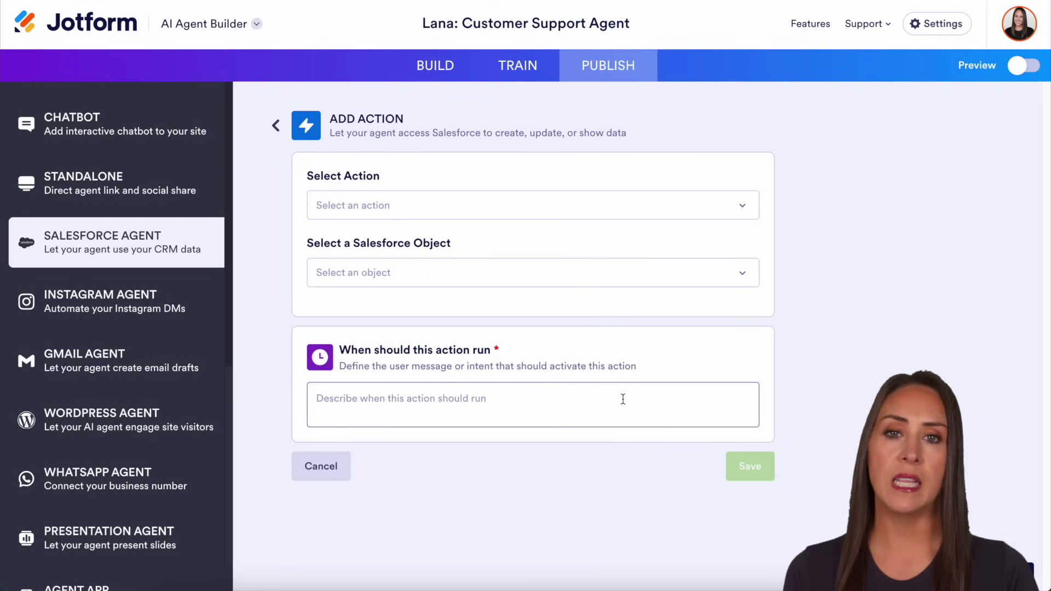
left_click(277, 127)
Open the Knowledge list and review the crawl summary of the six sample Salesforce articles.
left_click(277, 129)
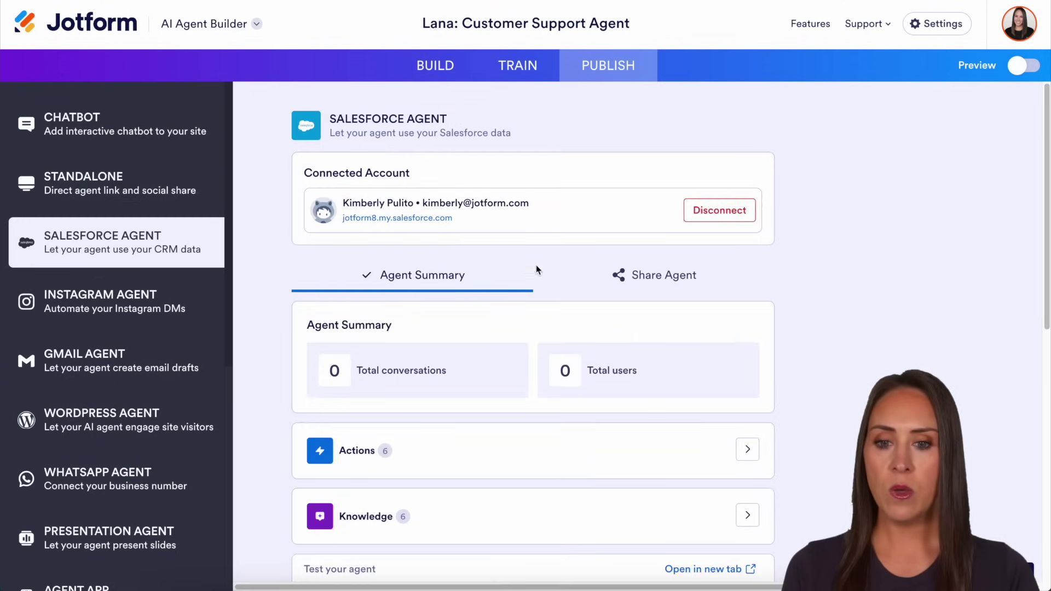
left_click(745, 518)
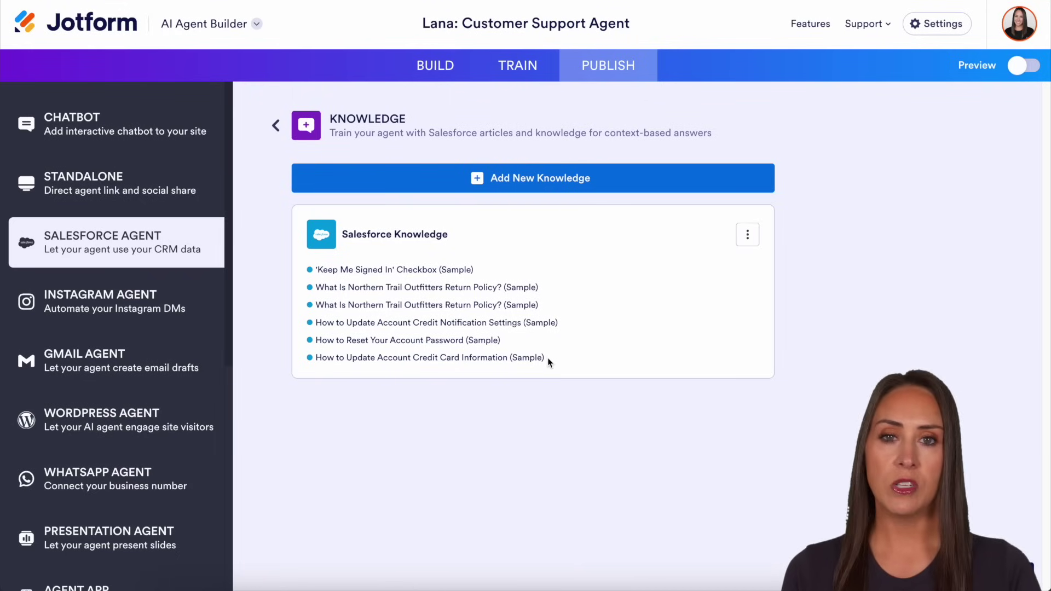
left_click(753, 238)
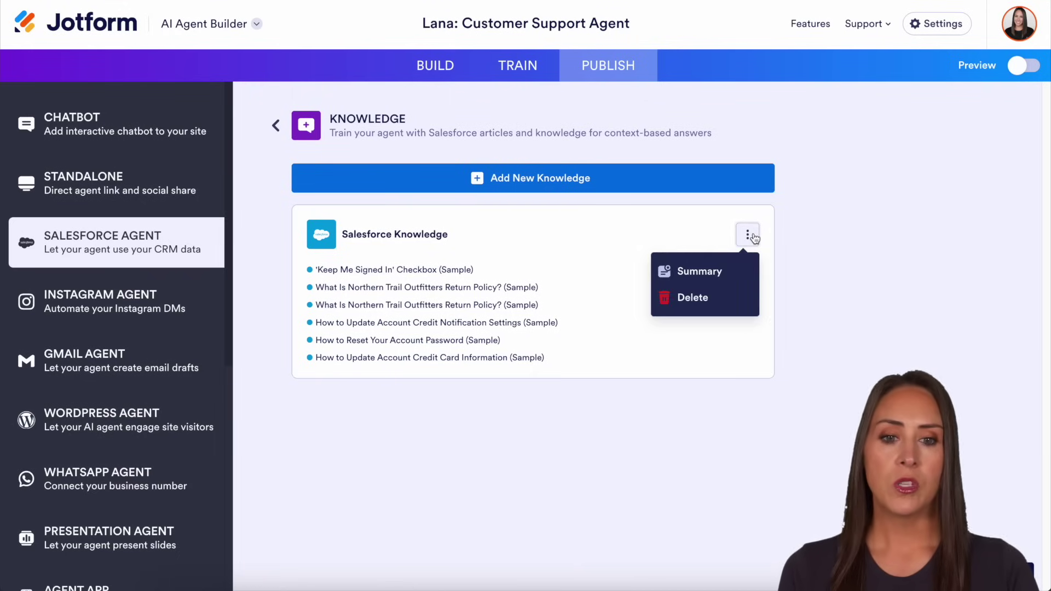
left_click(700, 272)
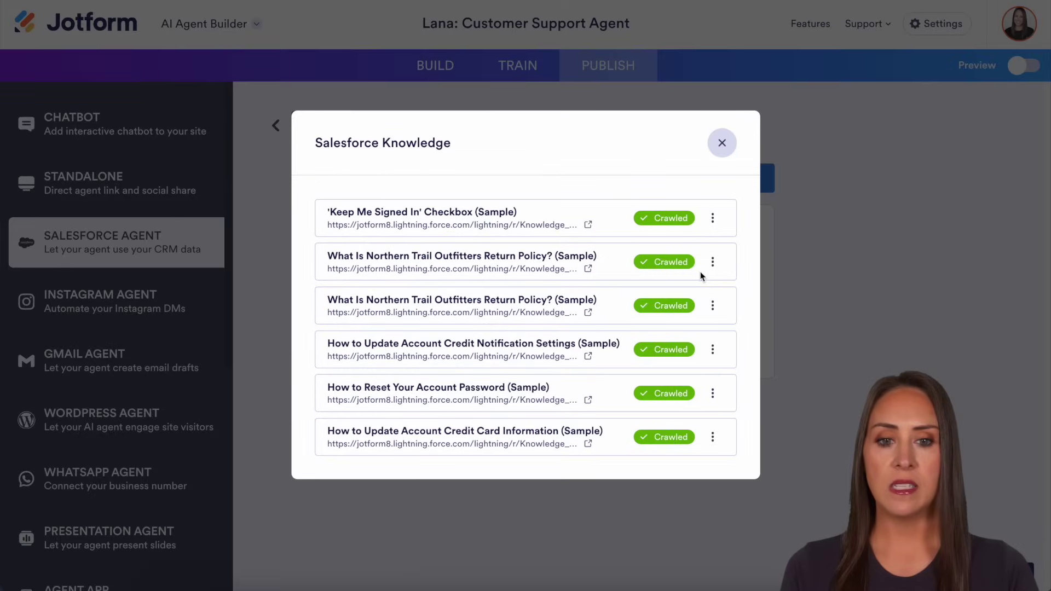
left_click(712, 219)
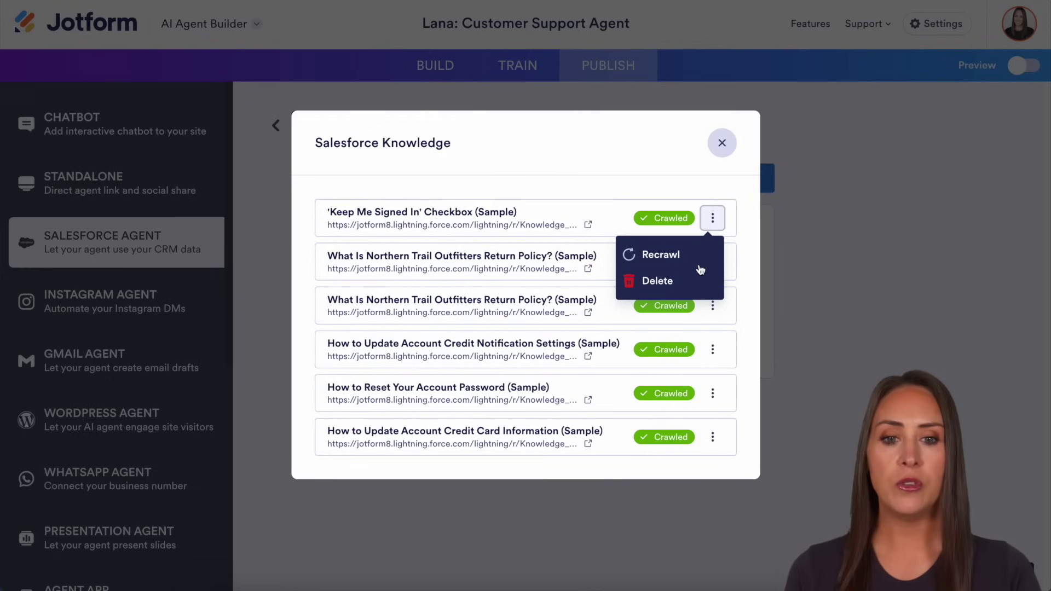
left_click(686, 169)
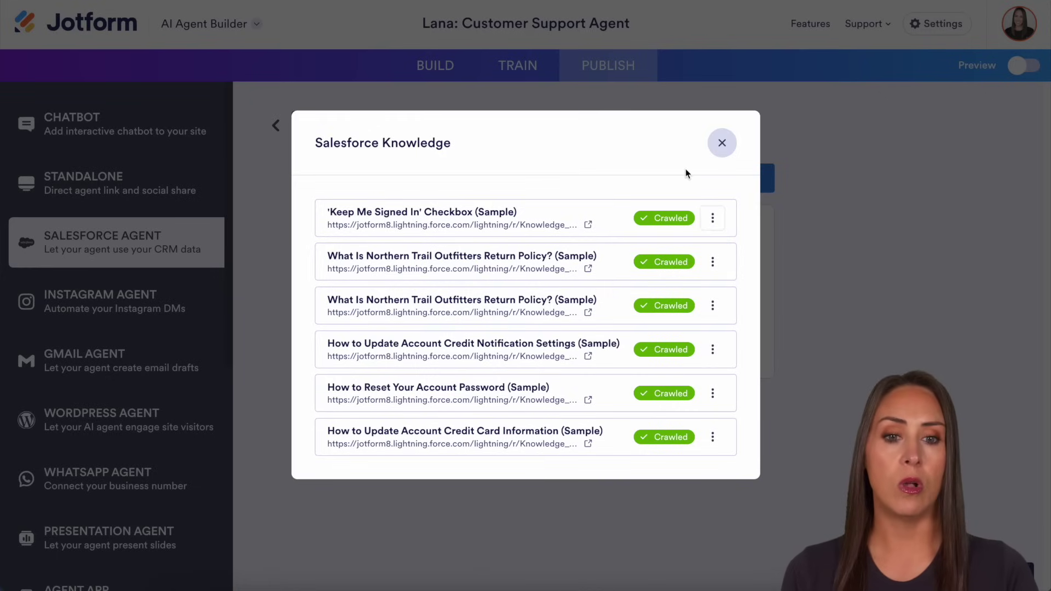
left_click(718, 144)
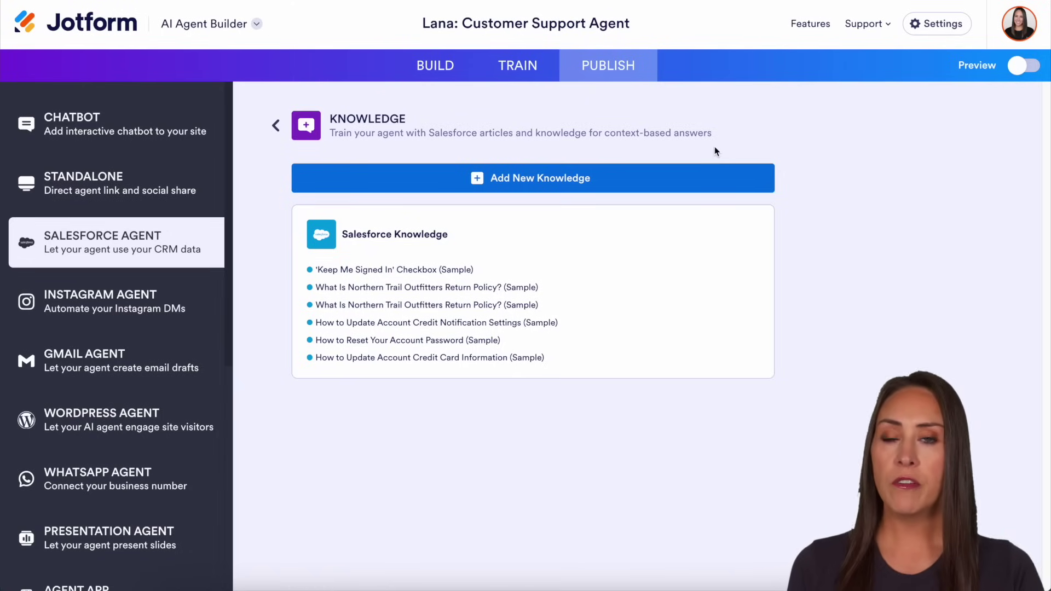
Check the type and status filters for adding Salesforce articles, then leave without adding any.
left_click(584, 184)
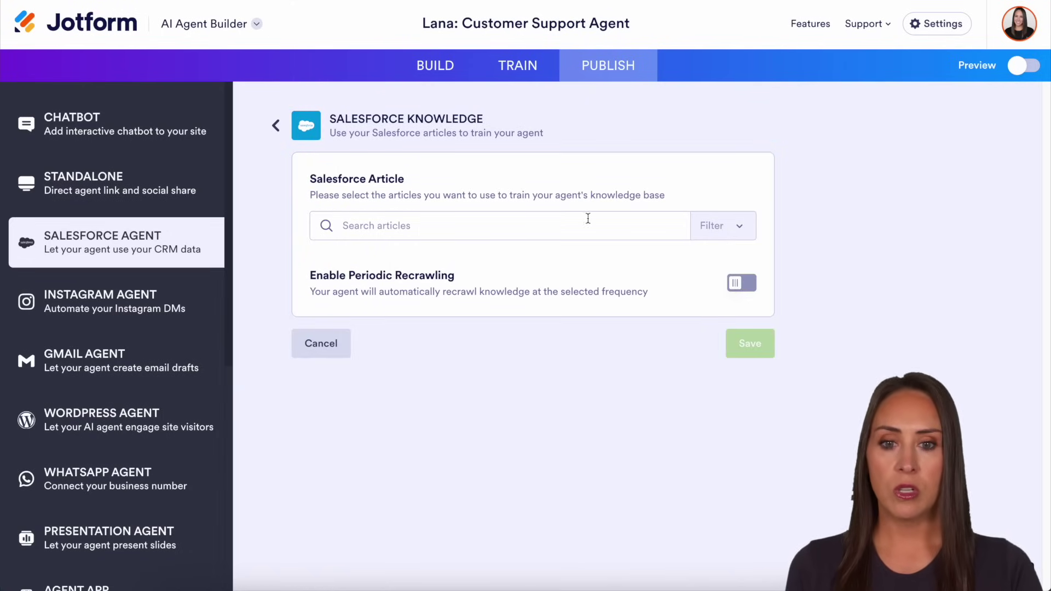
left_click(725, 226)
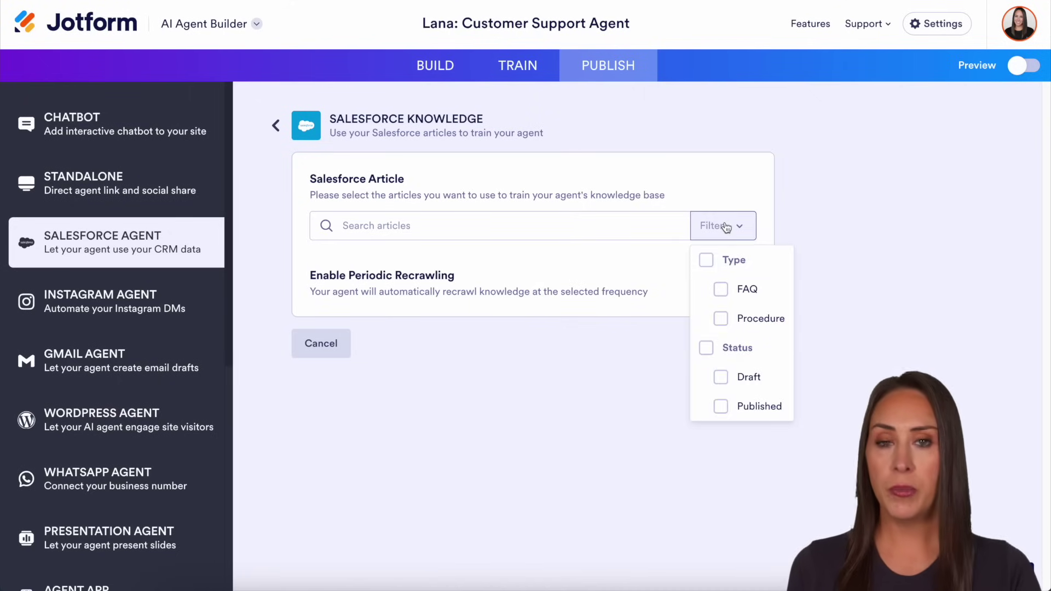
left_click(728, 195)
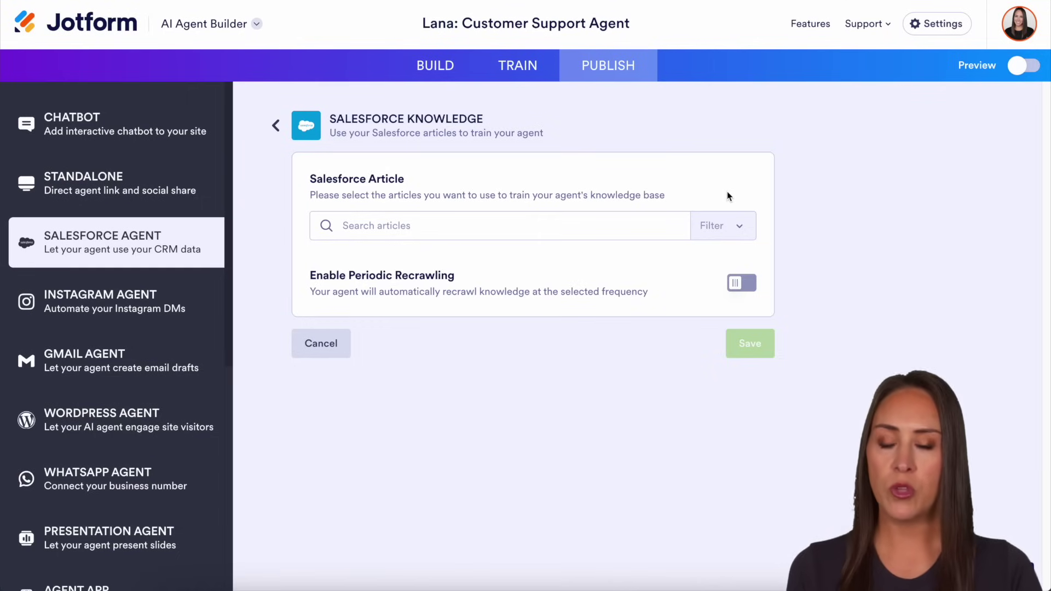
left_click(276, 127)
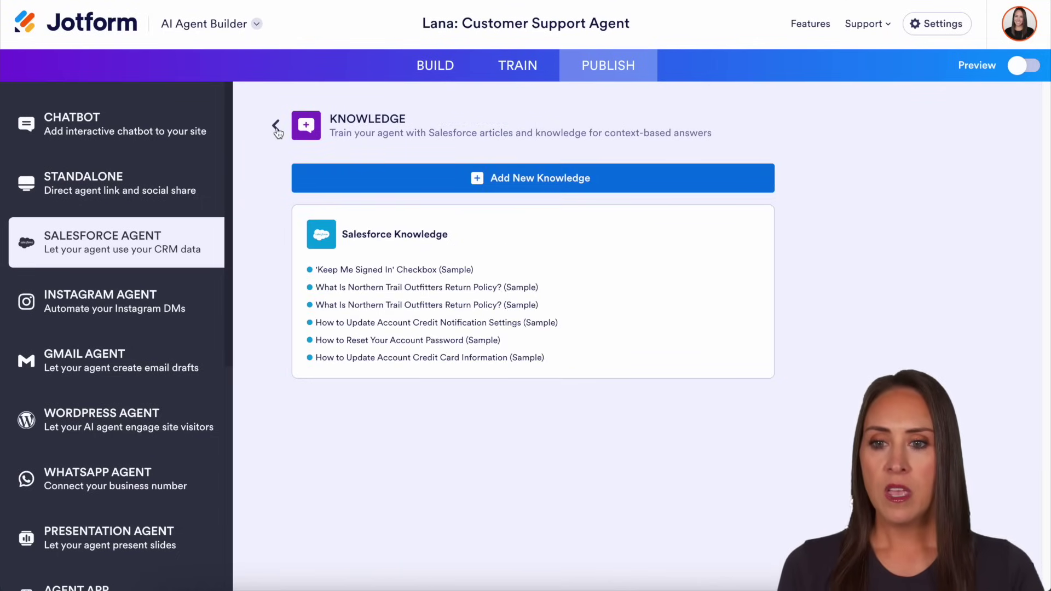
left_click(276, 127)
Preview Lana on a sample site, ask about account password reset, then exit the preview.
scroll(276, 131, "down", 3)
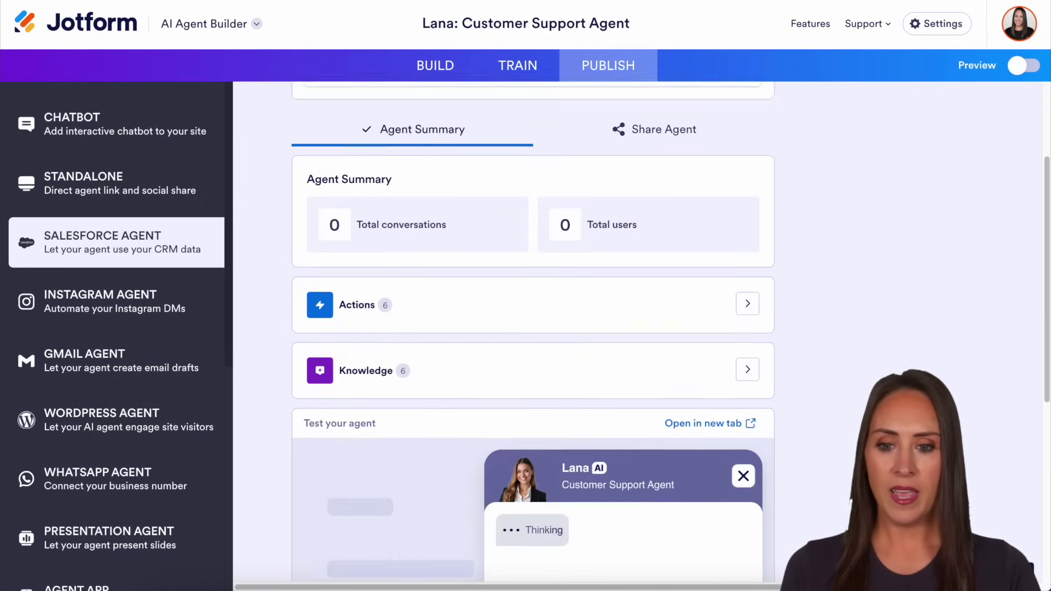
scroll(533, 328, "up", 4)
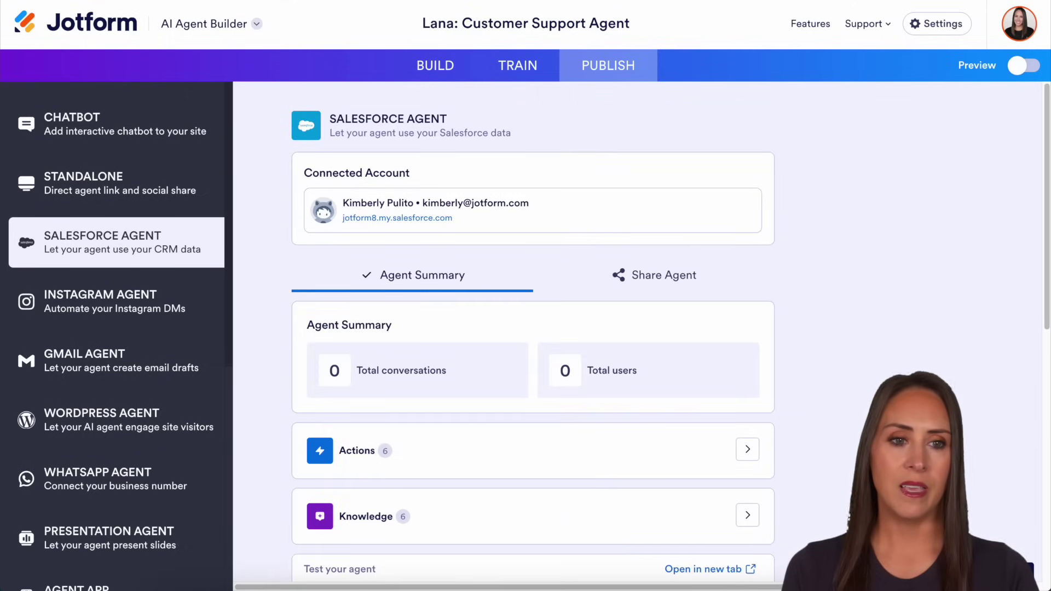
left_click(1031, 71)
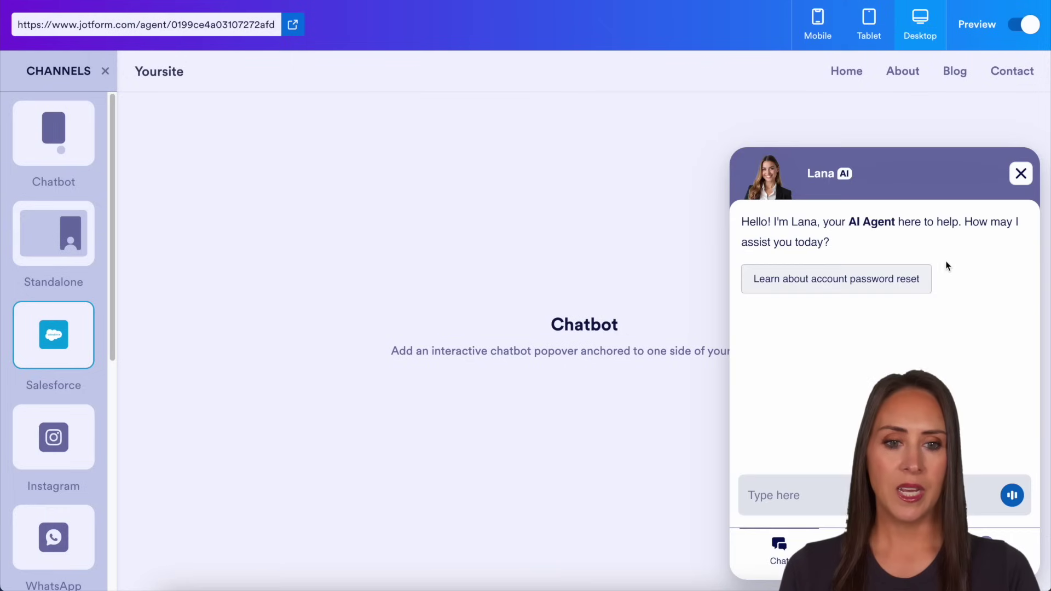
left_click(882, 290)
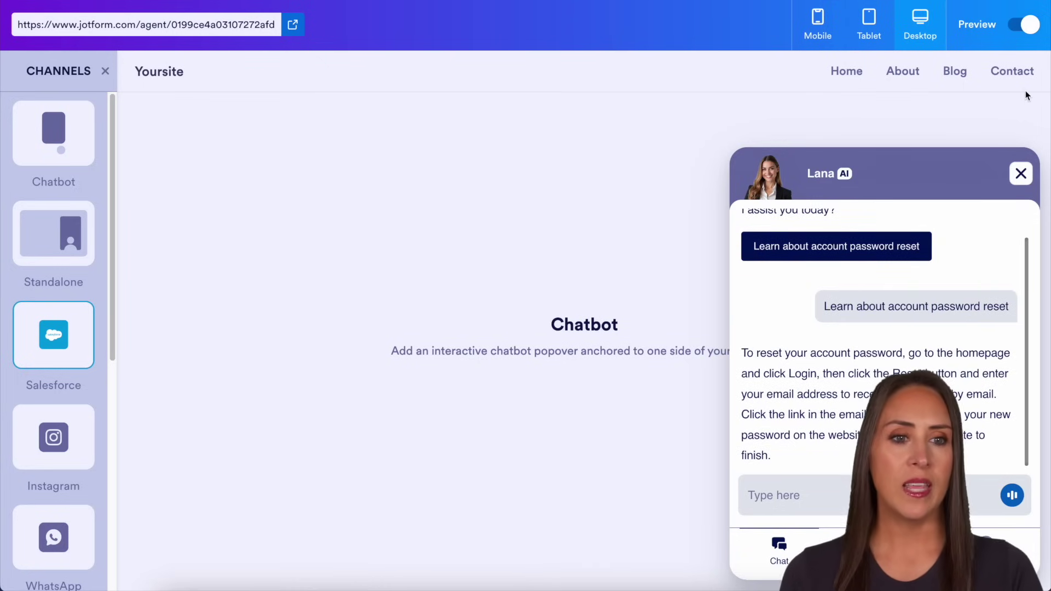
left_click(1022, 25)
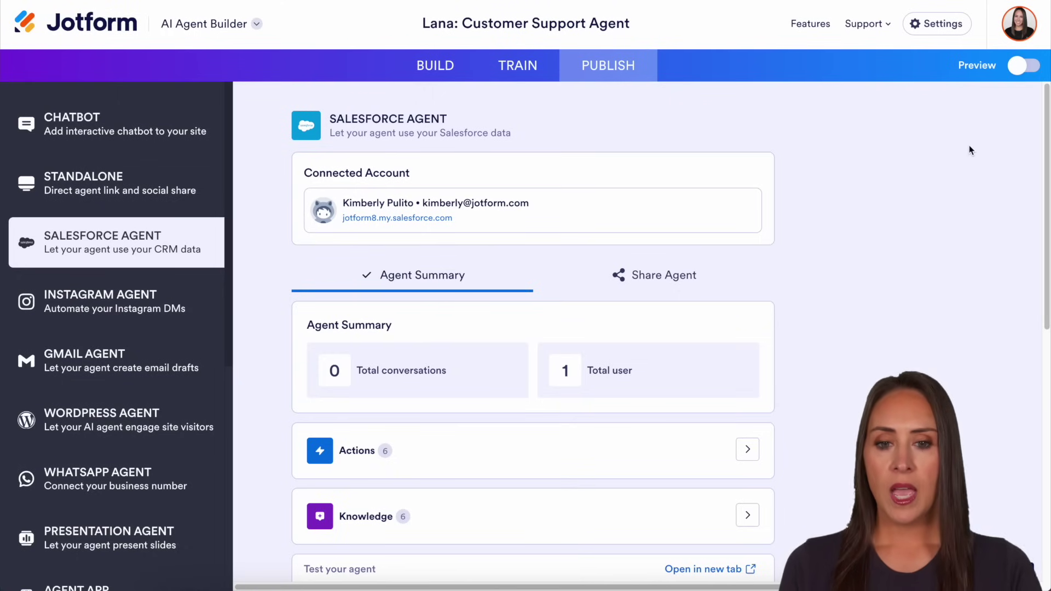
Copy Lana's share link from the Share Agent section.
left_click(663, 278)
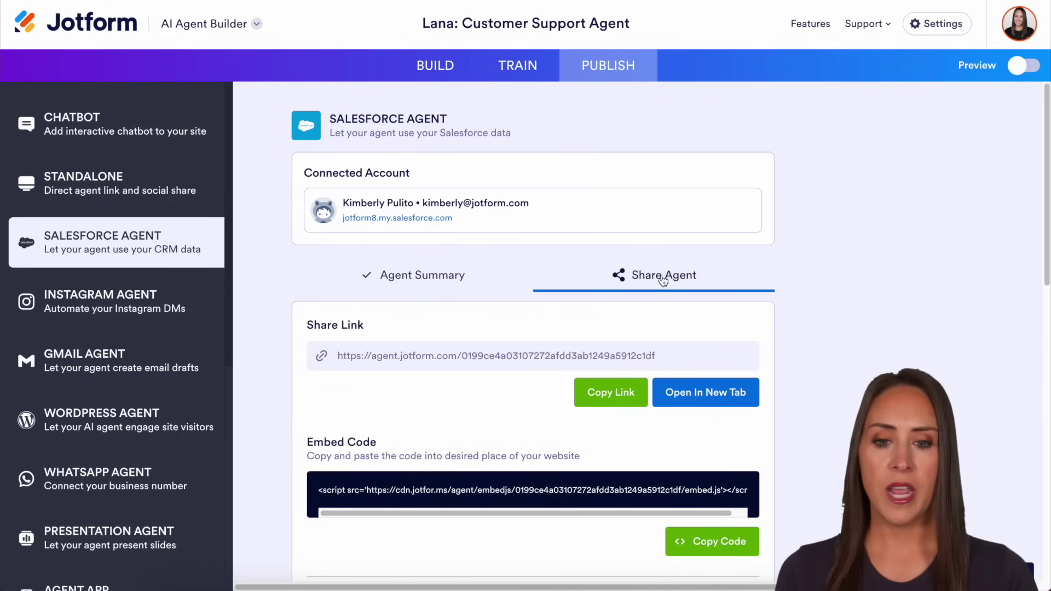
left_click(617, 401)
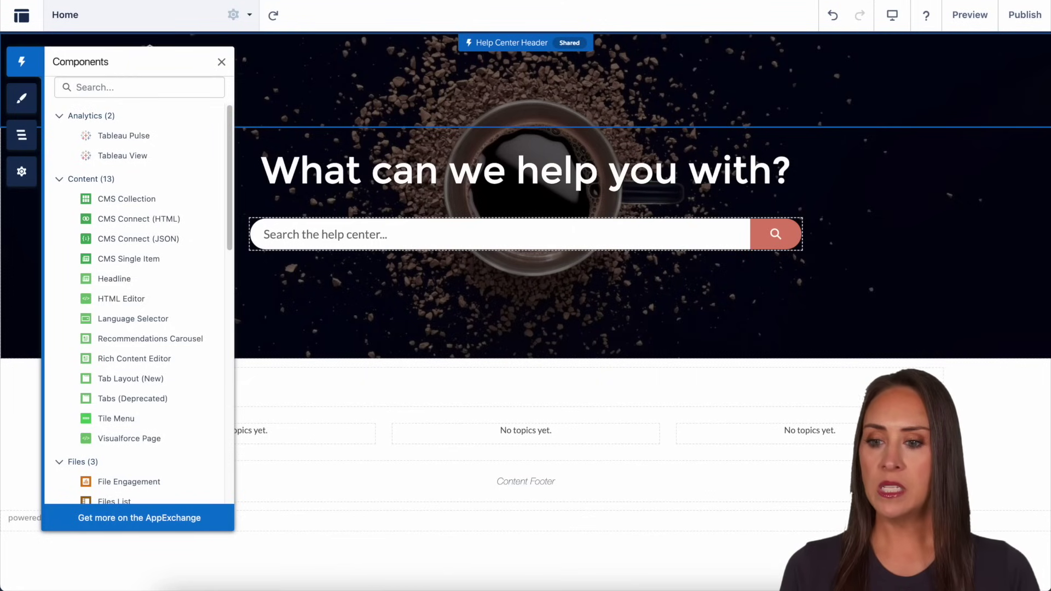
Drag the Jotform AI Chatbot custom component onto the Home page just below the hero banner.
left_click(25, 68)
scroll(133, 202, "down", 15)
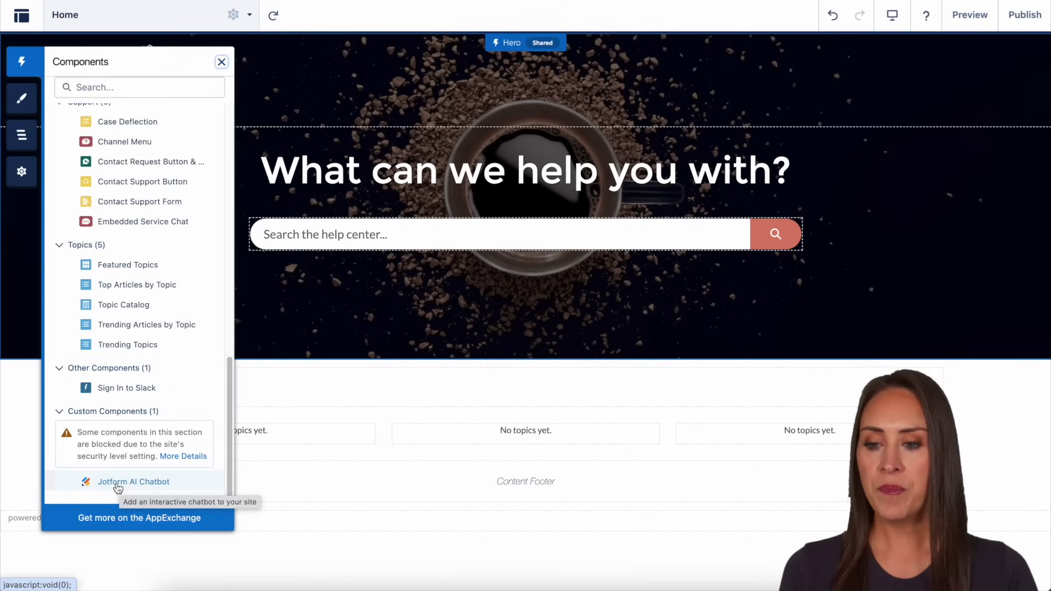
left_click_drag(126, 489, 425, 379)
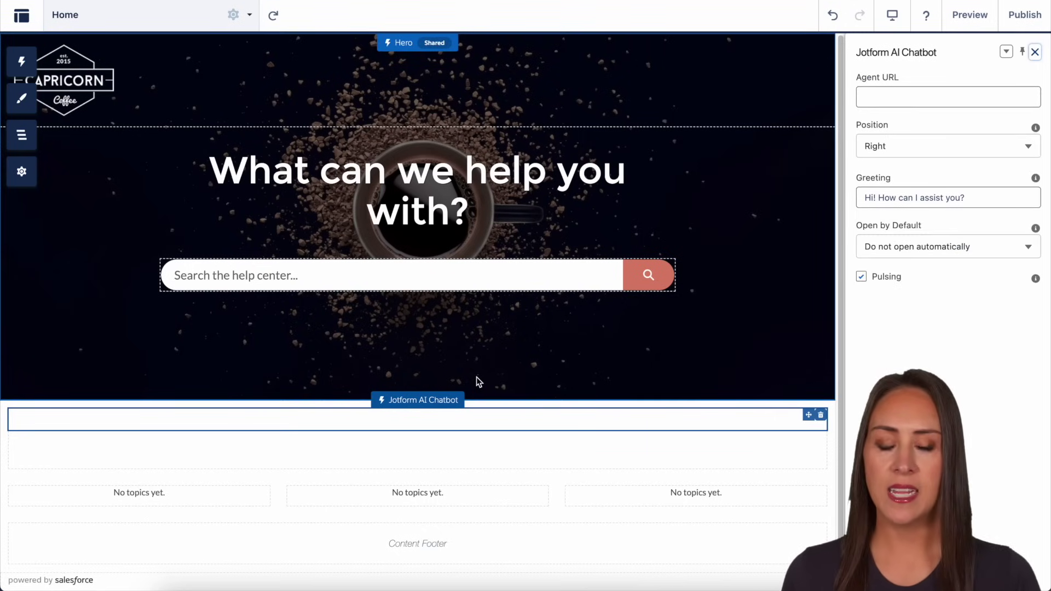
Paste Lana's share link as the chatbot's Agent URL and keep its position on the right.
left_click(895, 99)
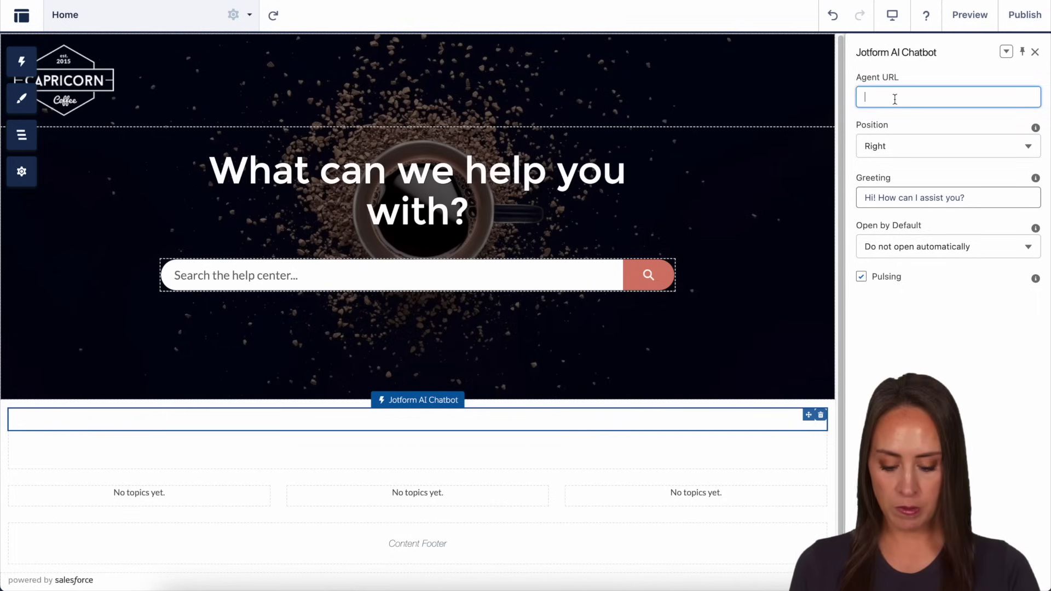
key("ctrl+v")
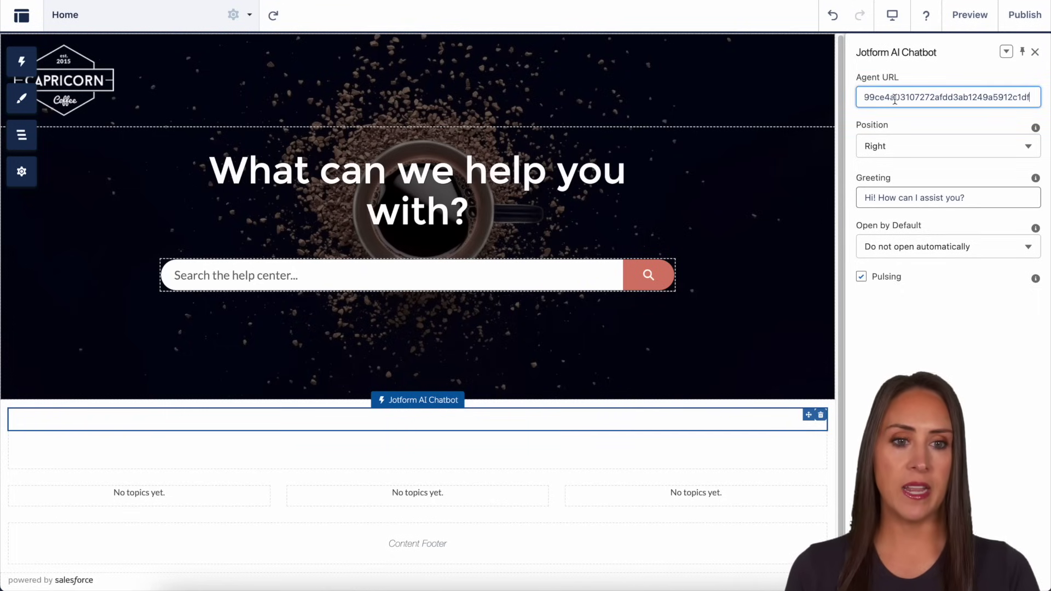
left_click(930, 151)
left_click(920, 190)
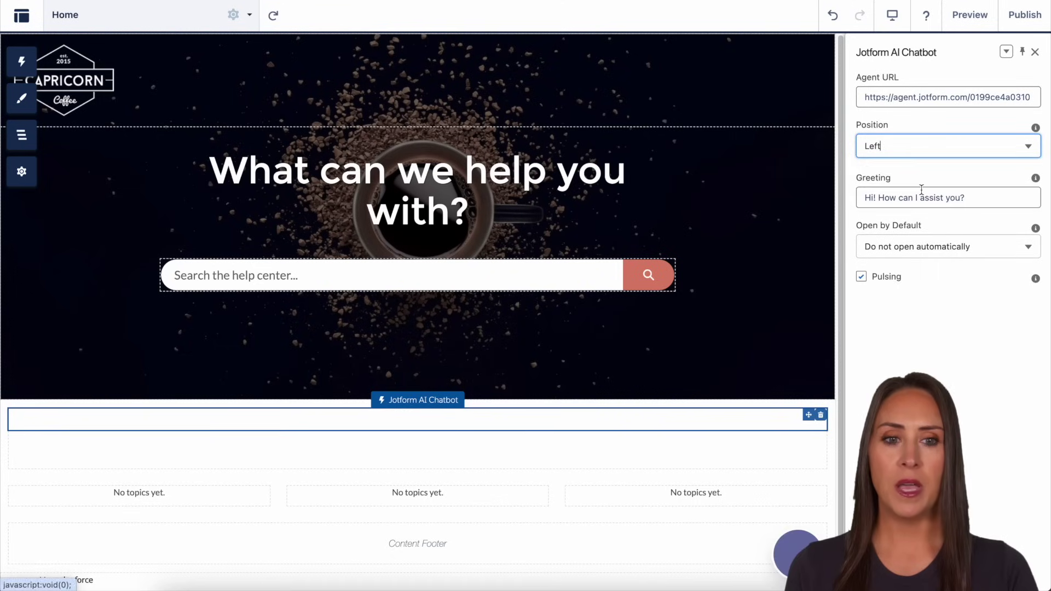
left_click(912, 154)
left_click(911, 189)
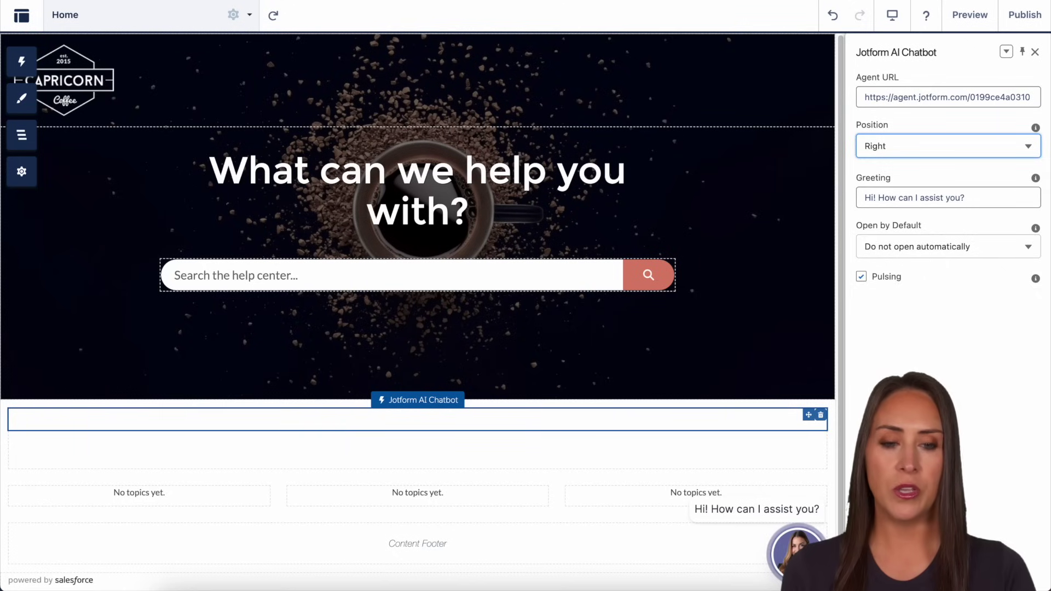
Leave Open by Default unchecked so the chatbot doesn't auto-open, and start publishing.
left_click(940, 249)
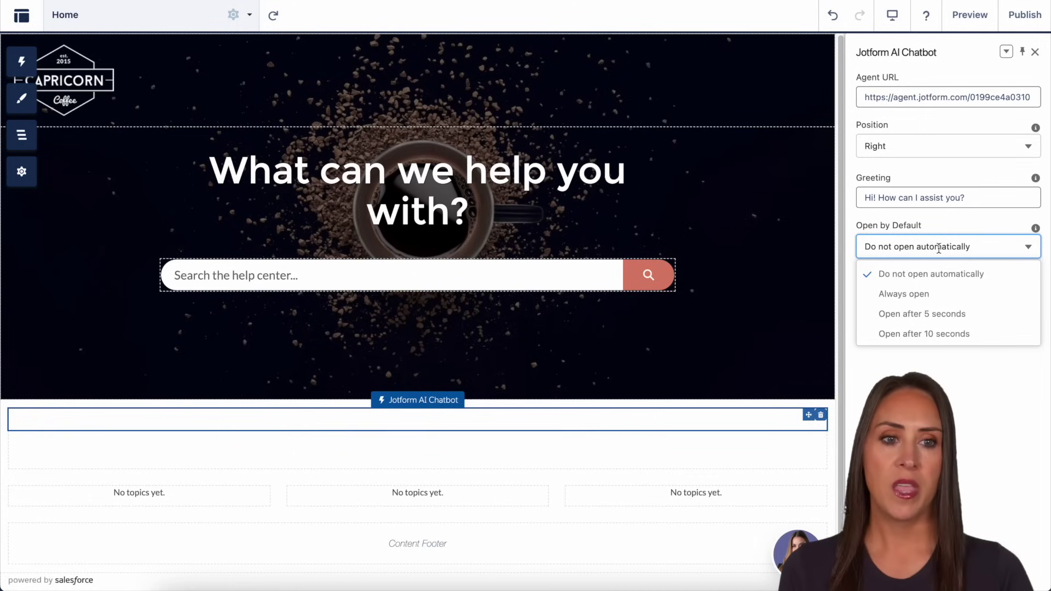
left_click(940, 249)
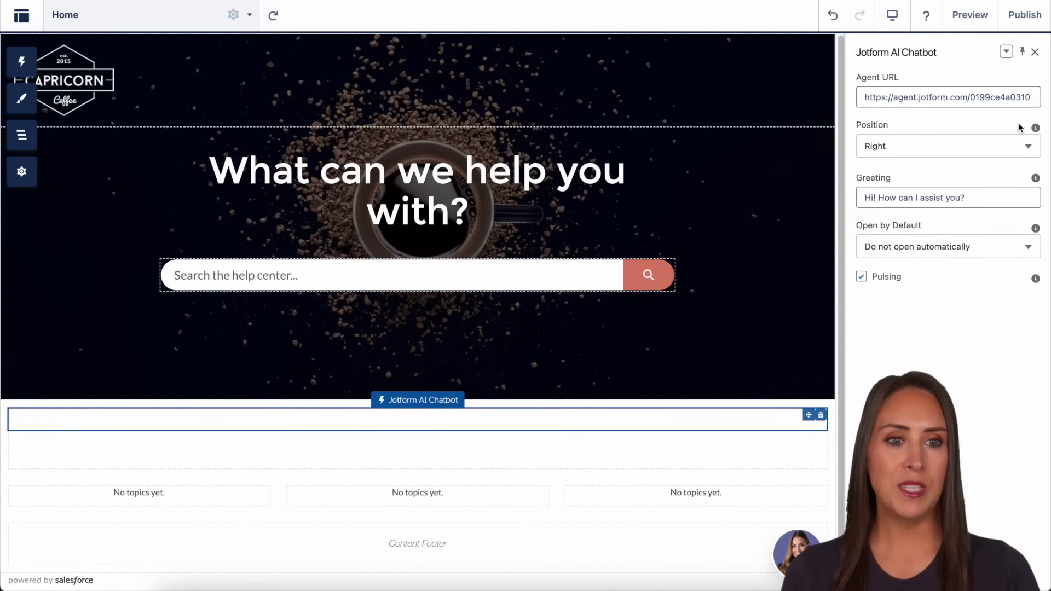
left_click(1025, 15)
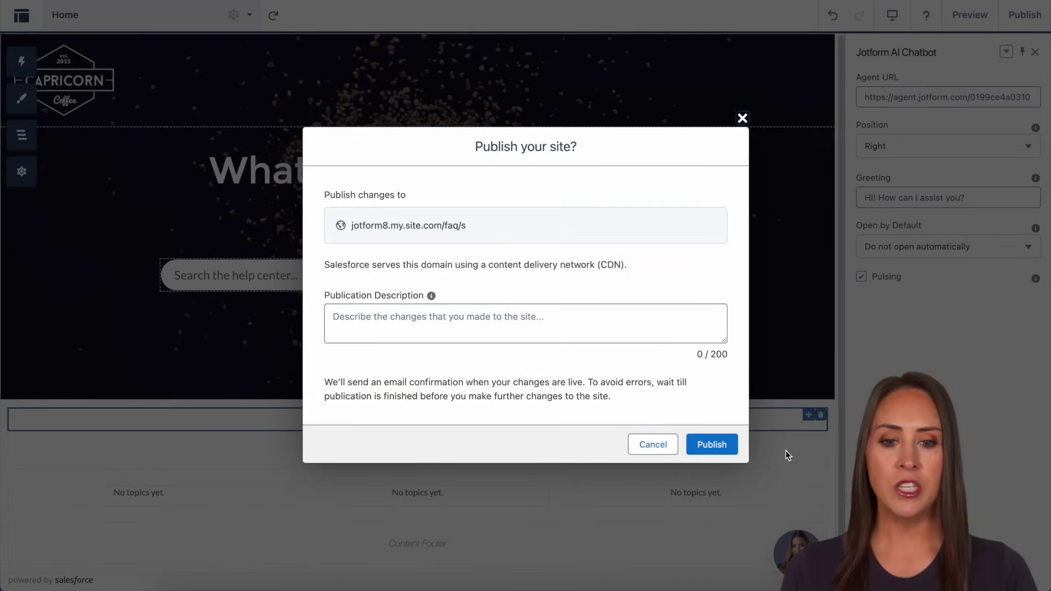
Confirm publishing the help site, then open Lana's chat window from the site preview.
left_click(716, 444)
left_click(717, 367)
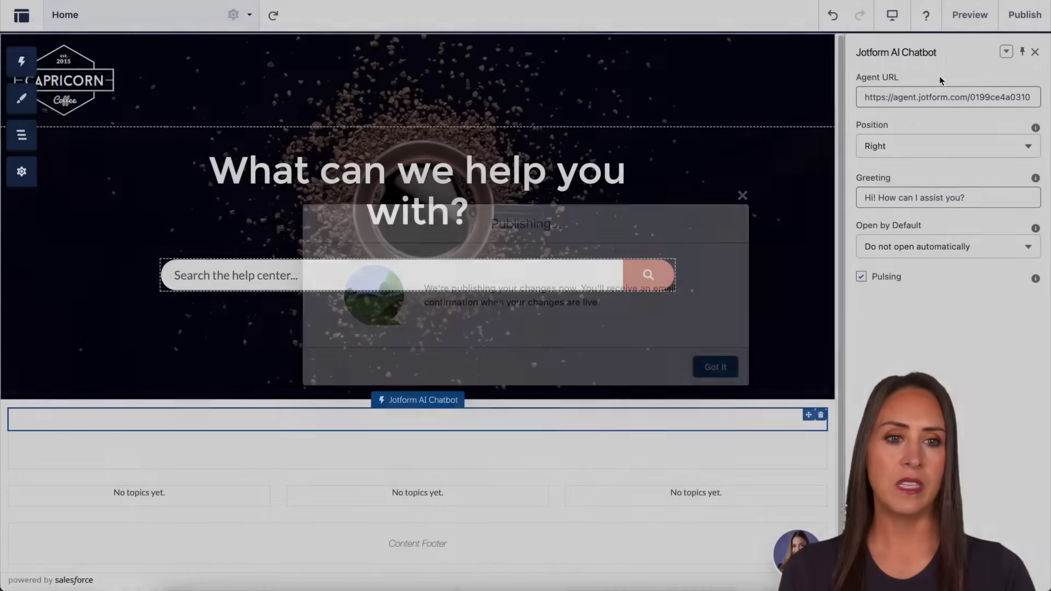
left_click(969, 14)
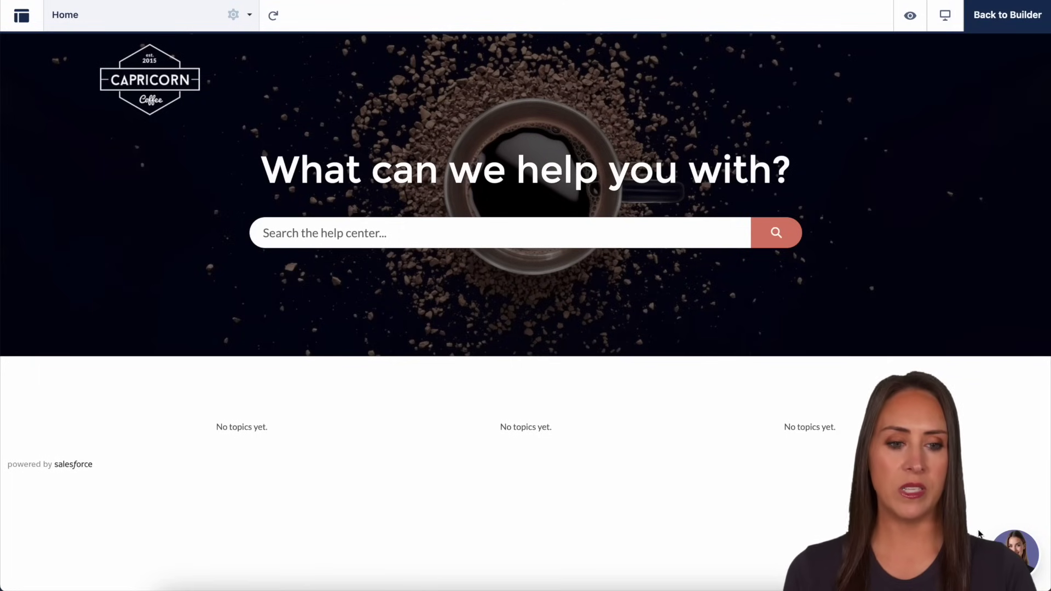
left_click(1015, 554)
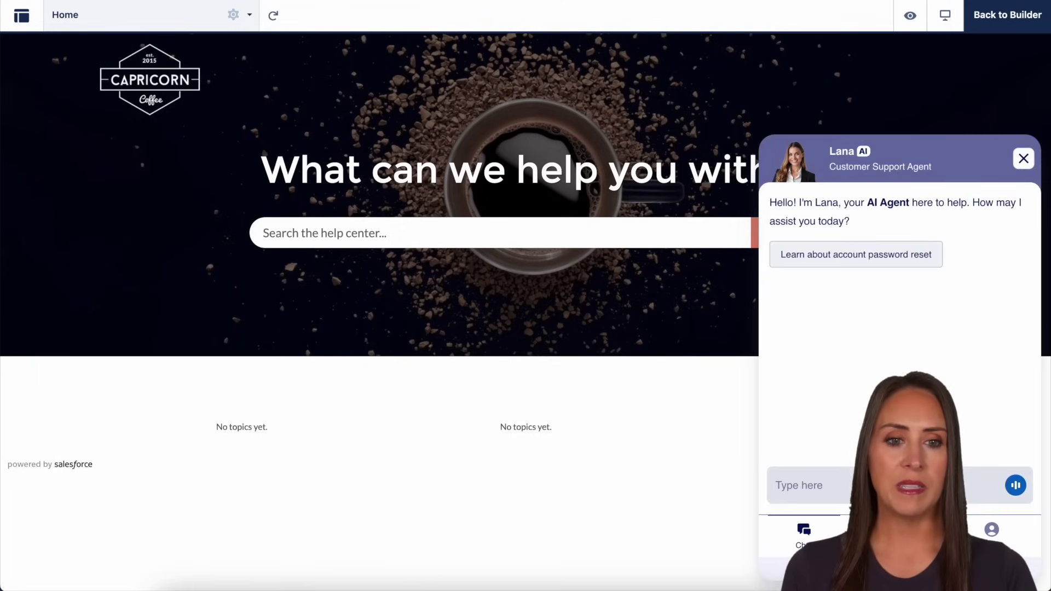